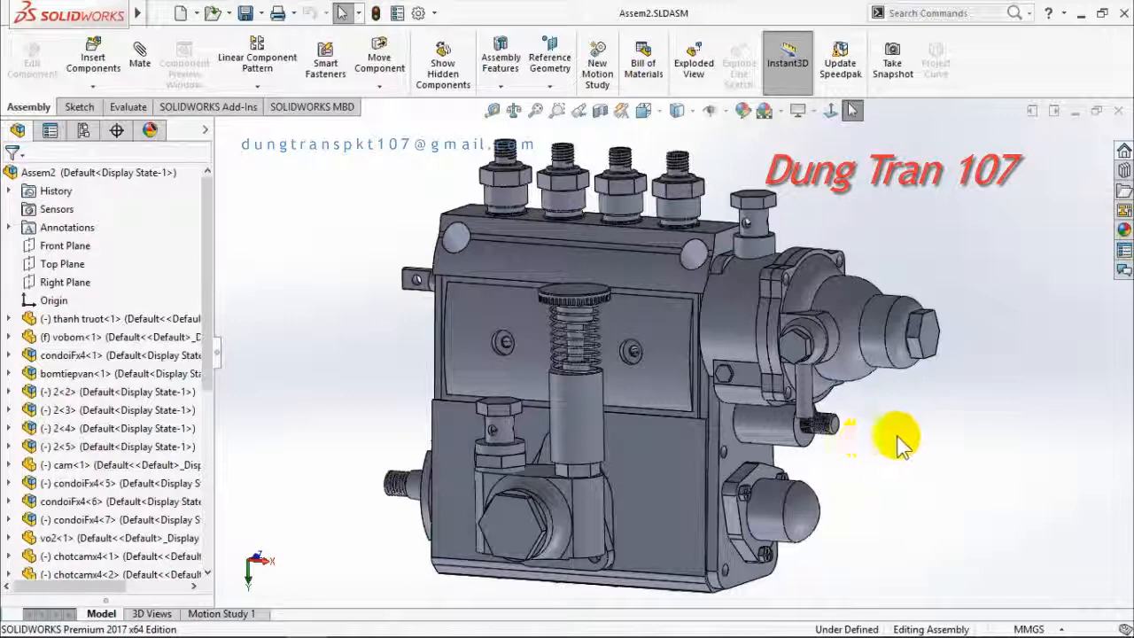
Step: Hide the vo2 housing between the pump body and the conical end cover
middle_drag(917, 447, 615, 485)
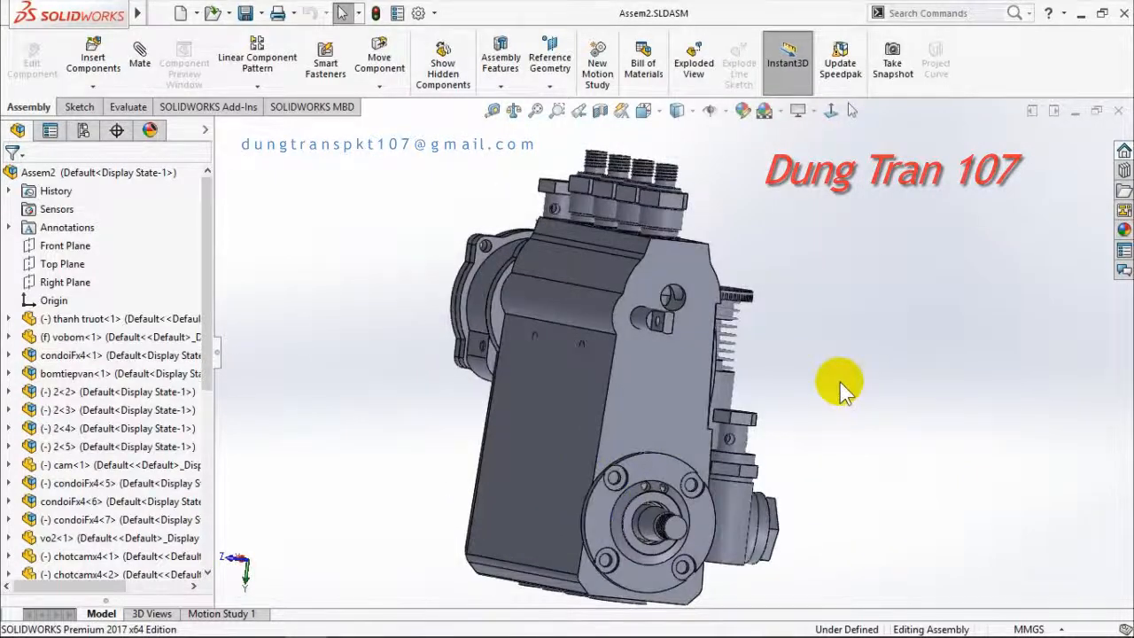
middle_drag(873, 429, 858, 303)
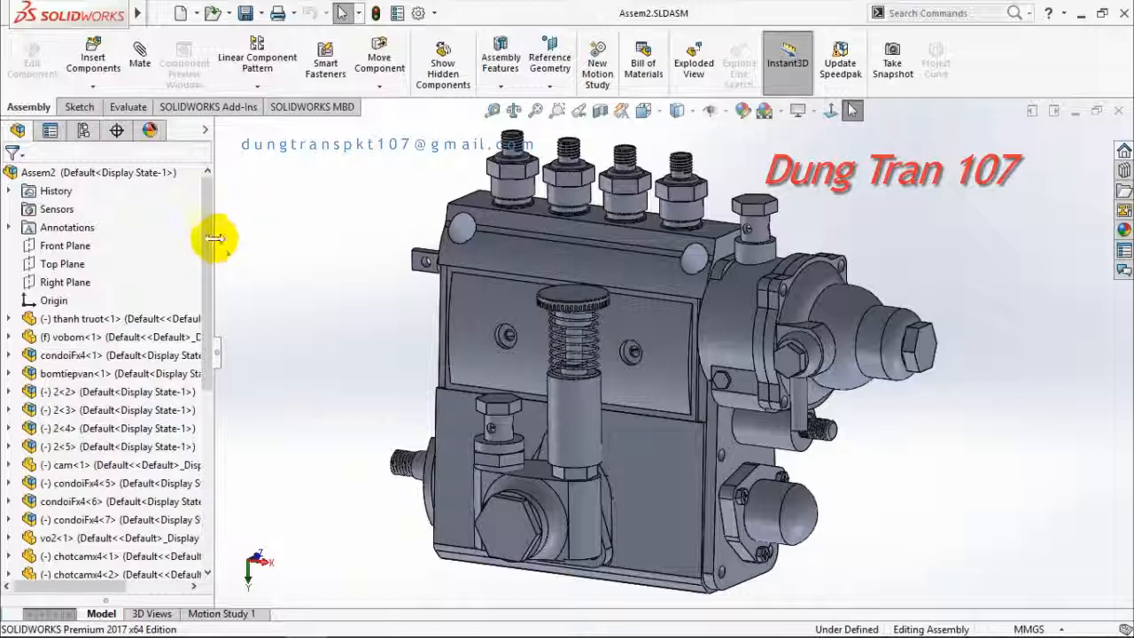
drag(213, 238, 36, 261)
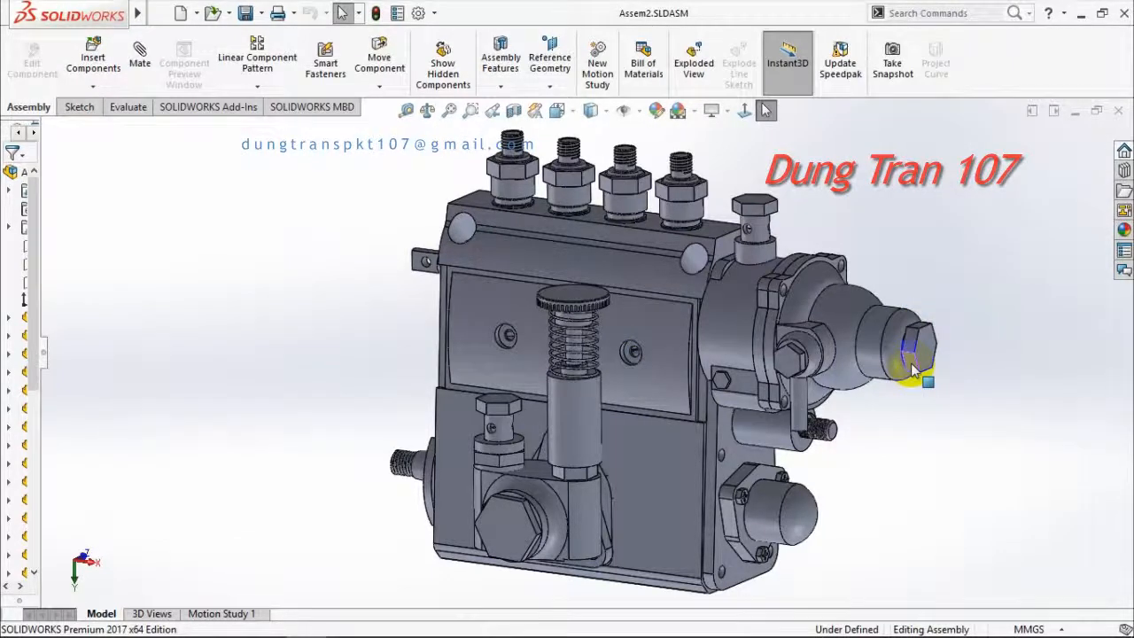
scroll(913, 368, down, 2)
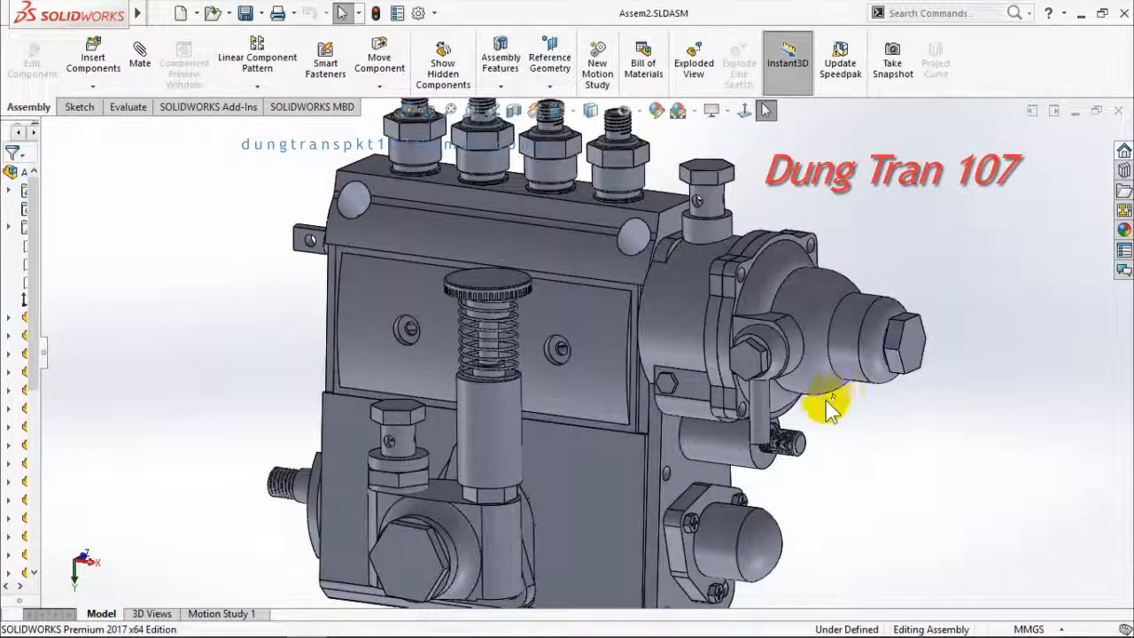
scroll(828, 407, up, 3)
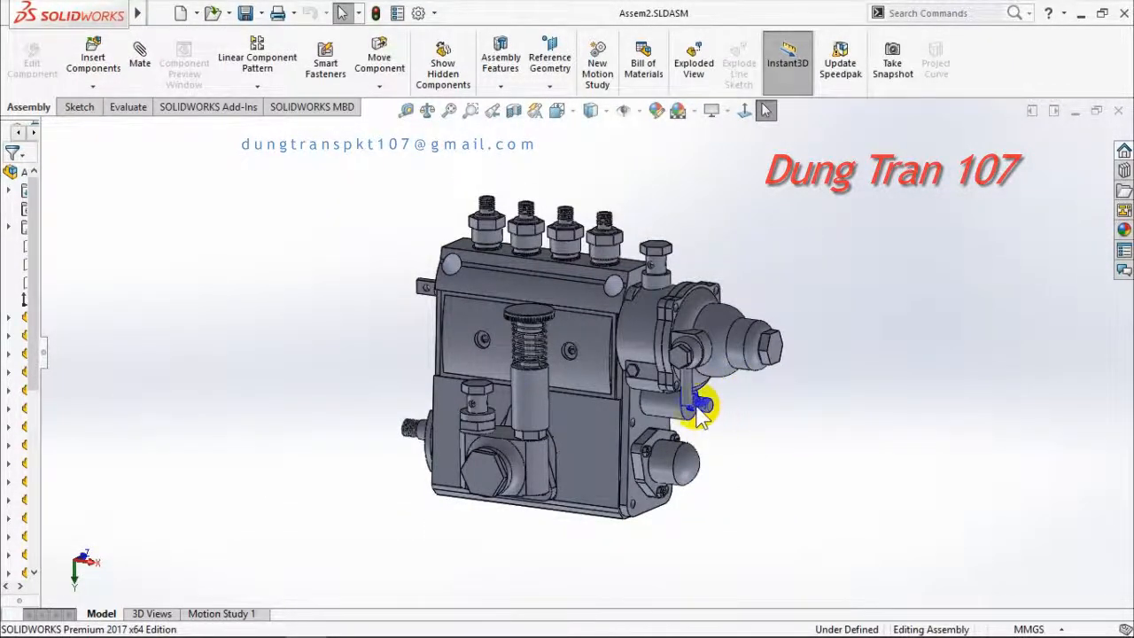
scroll(700, 412, down, 3)
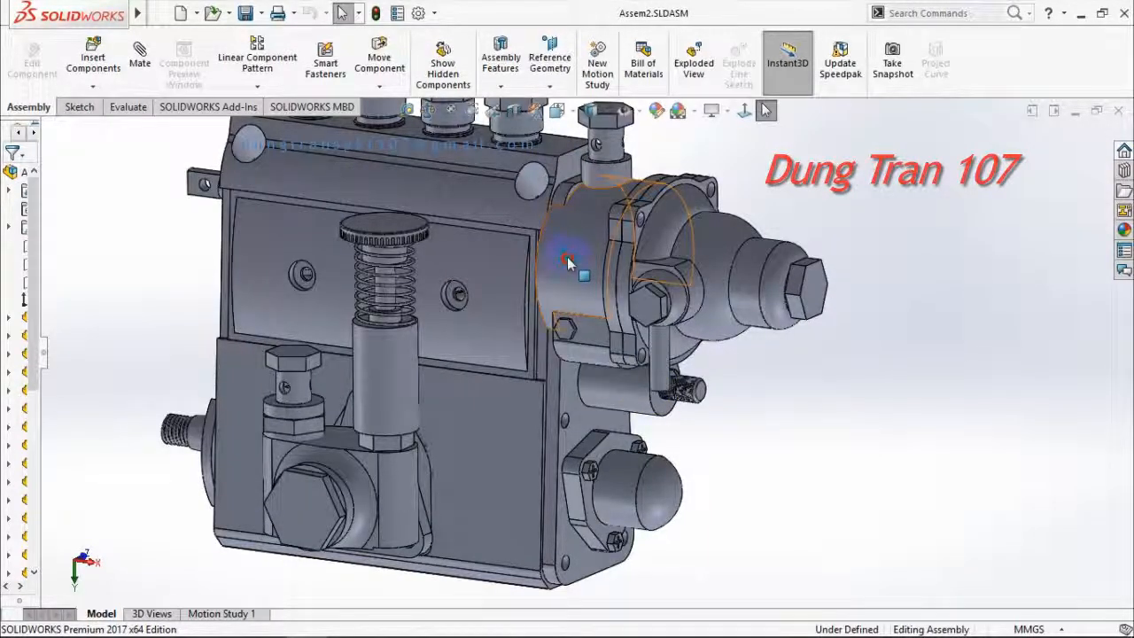
click(567, 257)
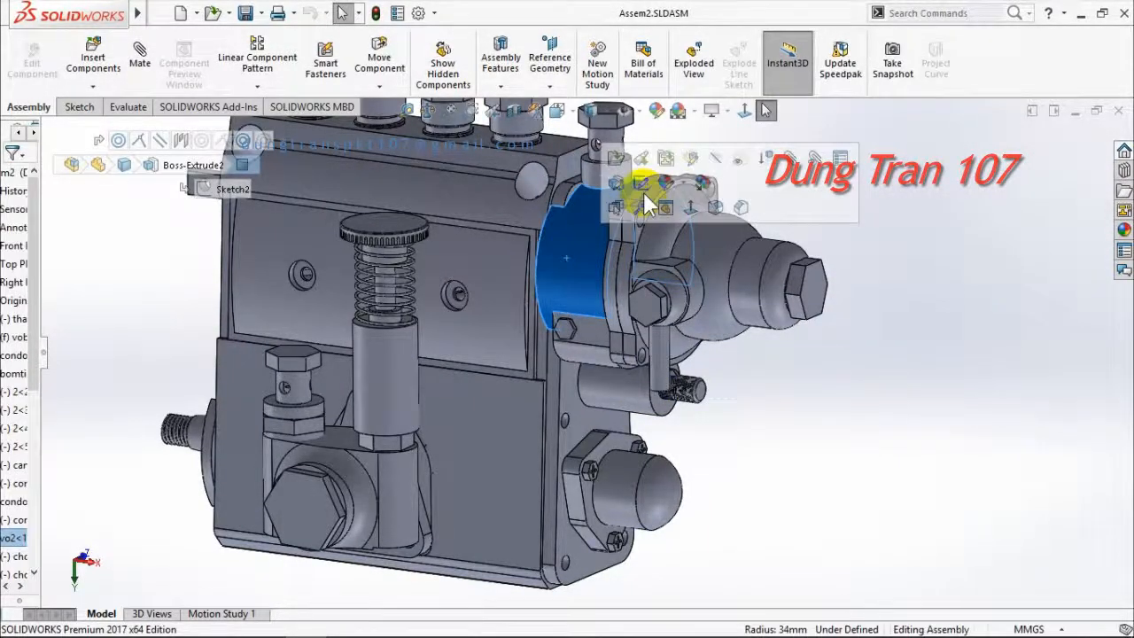
click(717, 161)
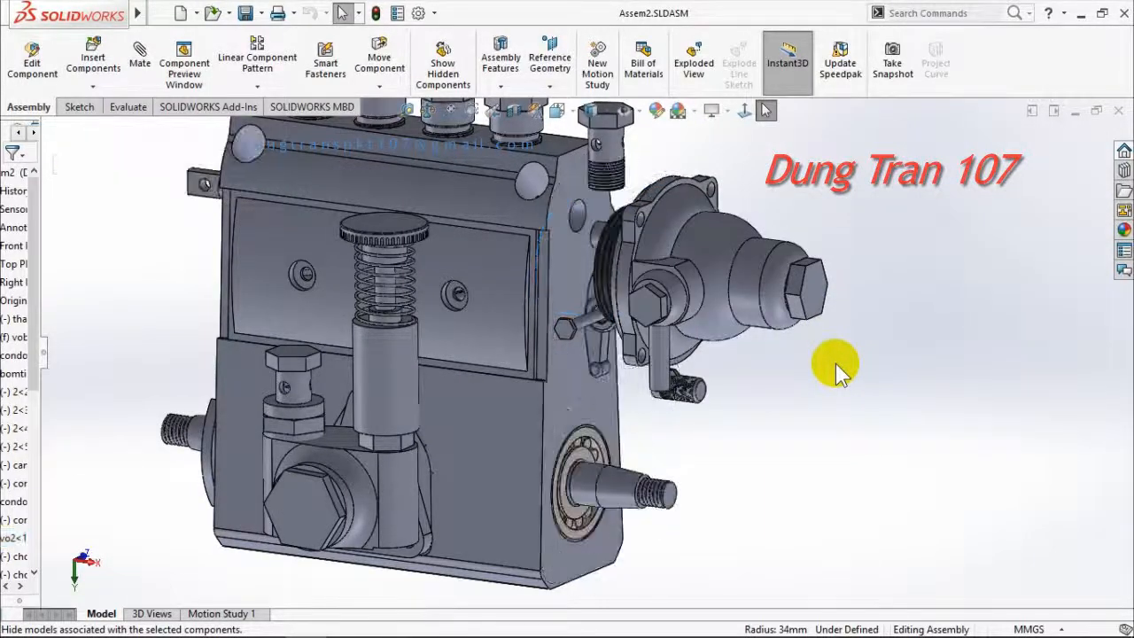
Step: Hide the bomtiepvan feed pump subassembly on the front of the pump body
mouse_move(737, 397)
middle_down()
mouse_move(802, 390)
mouse_move(735, 381)
mouse_move(723, 390)
middle_up()
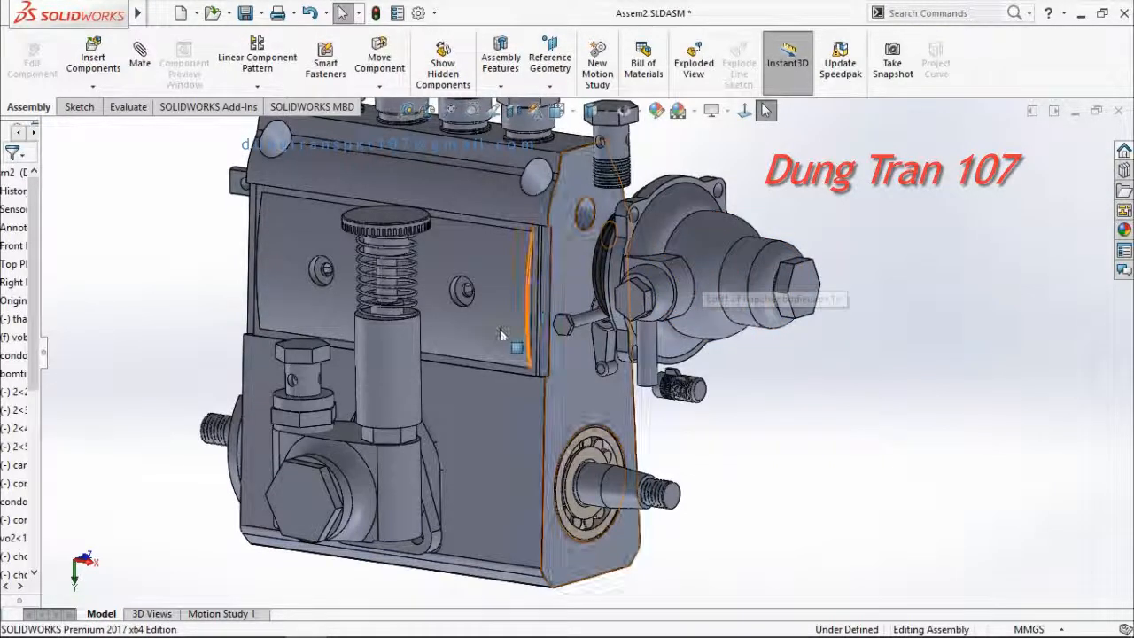
click(519, 466)
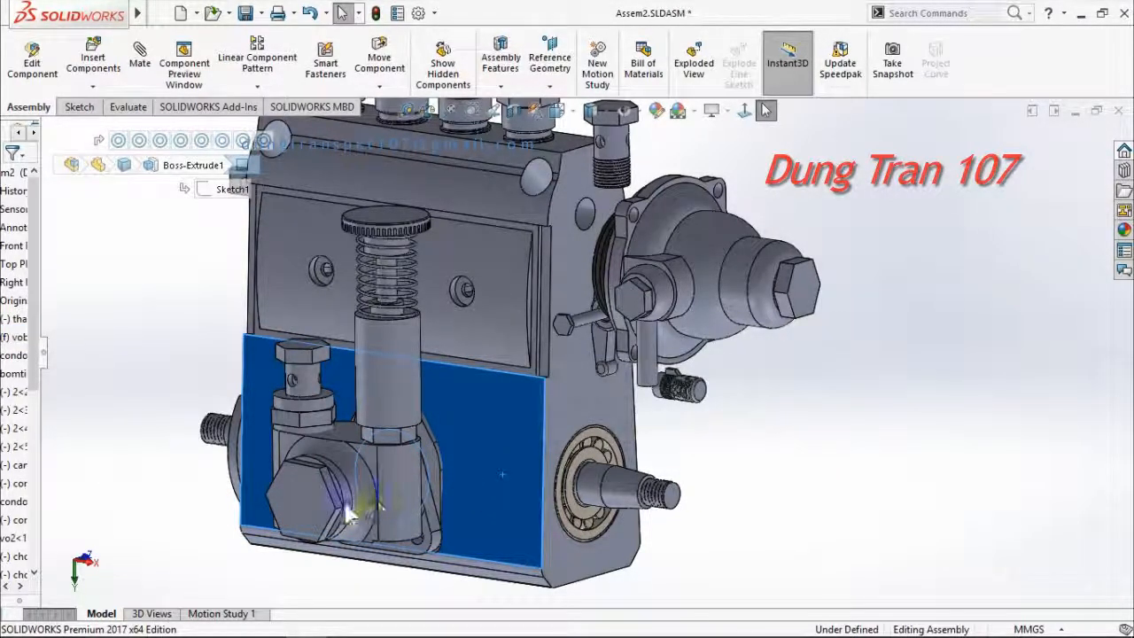
key(Escape)
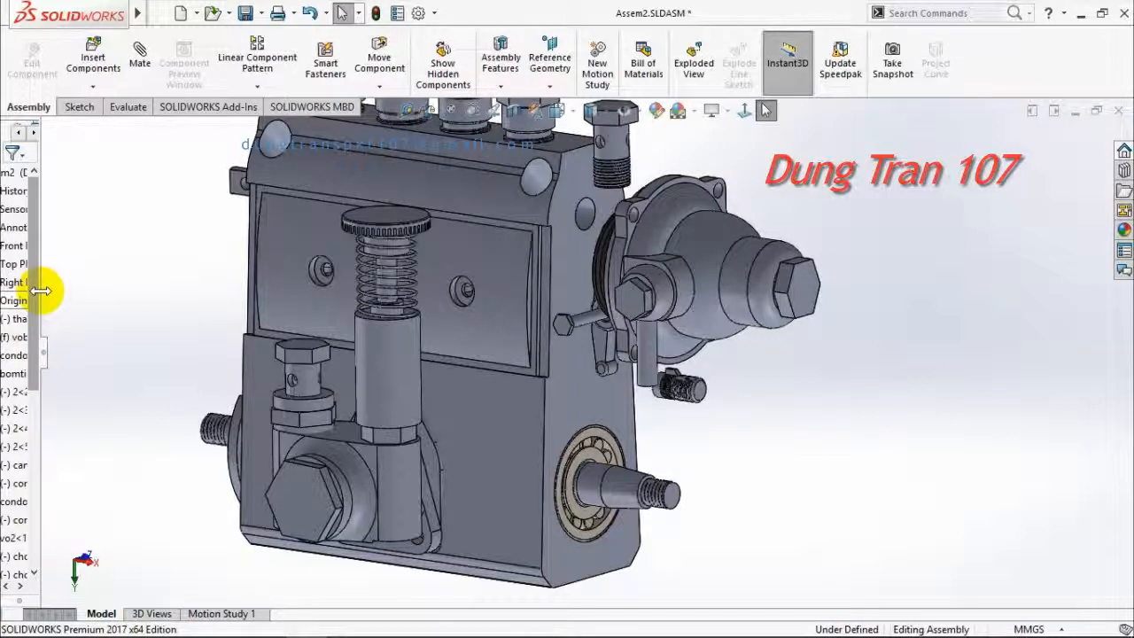
drag(42, 291, 125, 291)
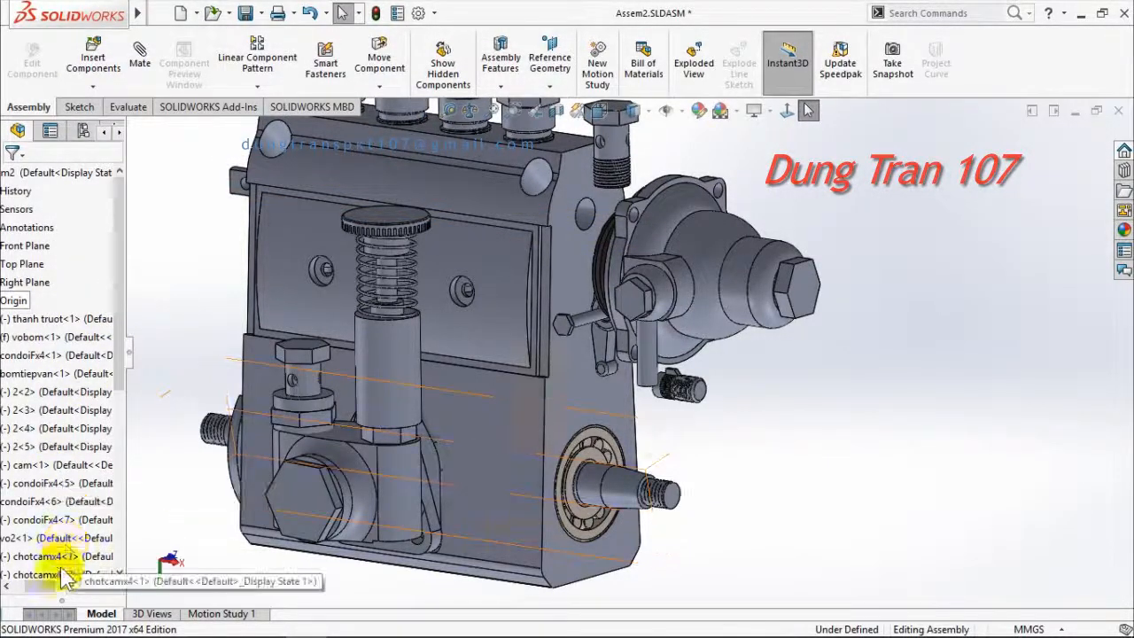
drag(40, 587, 2, 582)
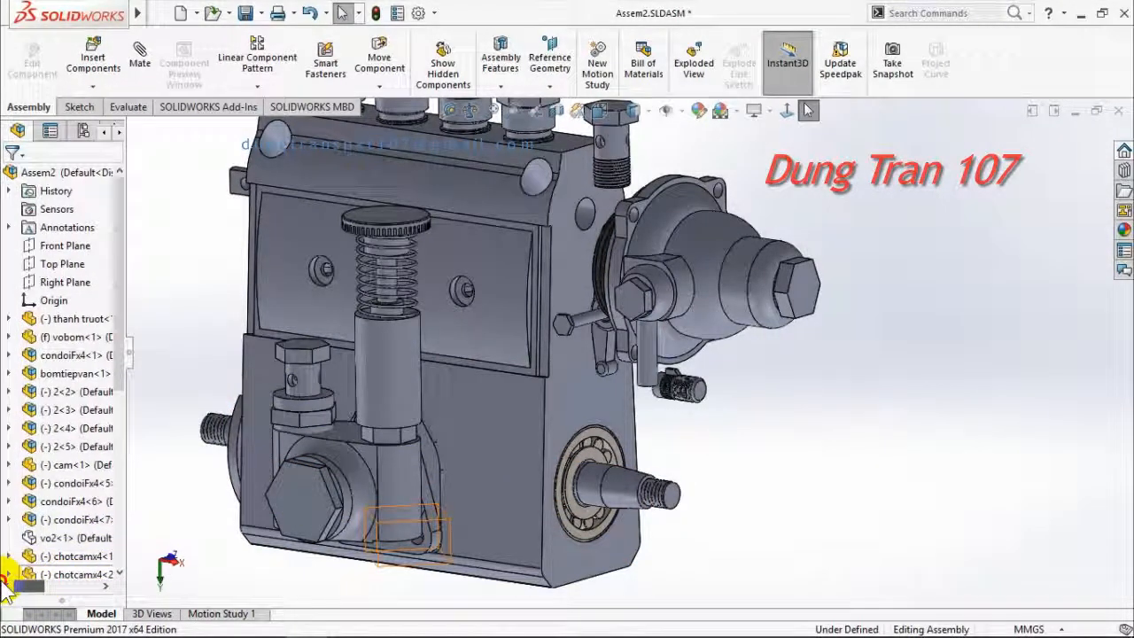
click(71, 373)
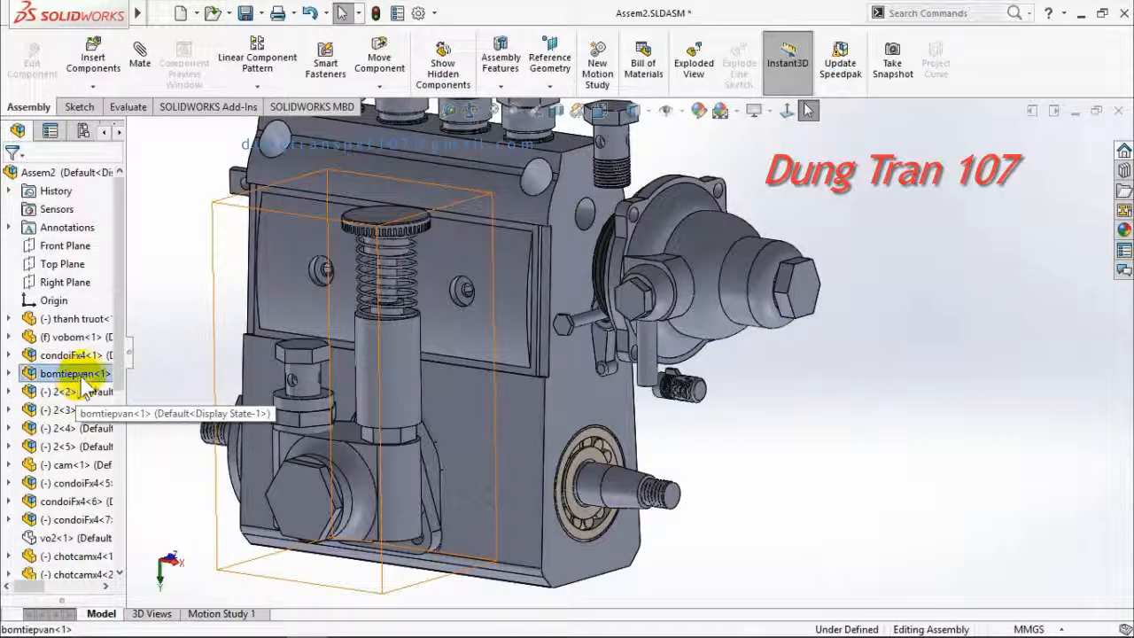
click(107, 370)
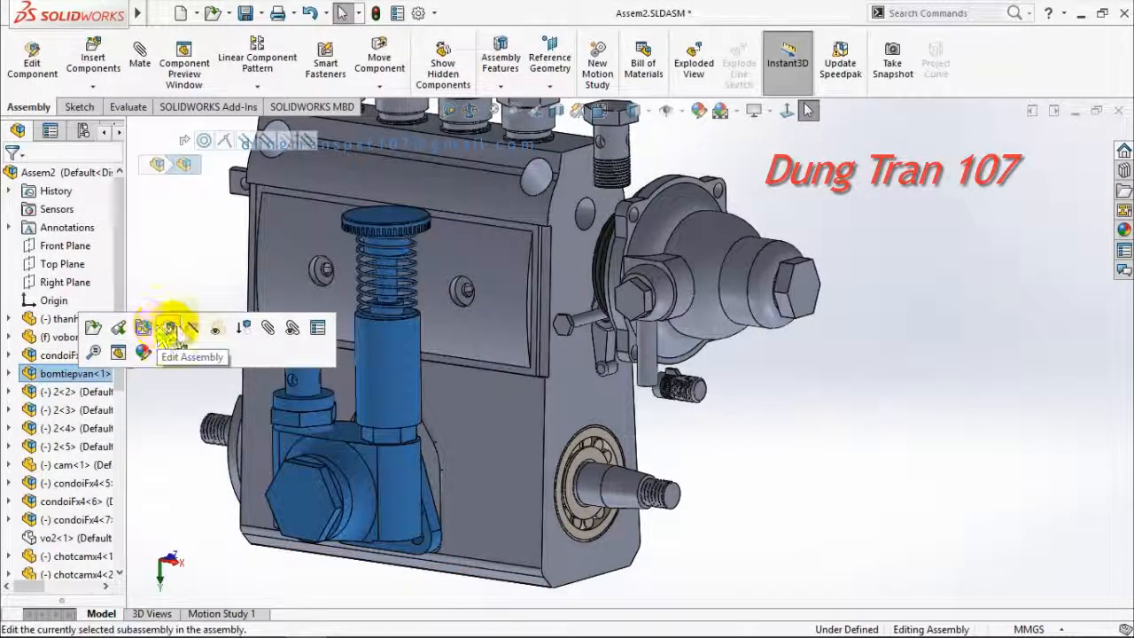
click(194, 330)
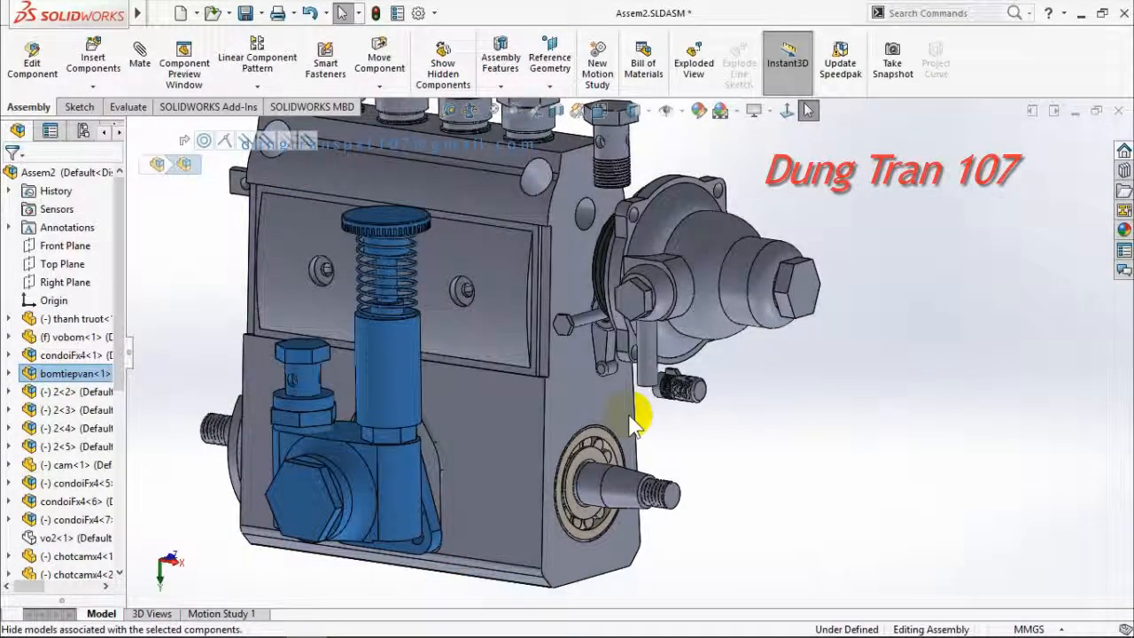
Step: Make the vobom pump body and the napbomx4 front cover plate transparent
click(486, 426)
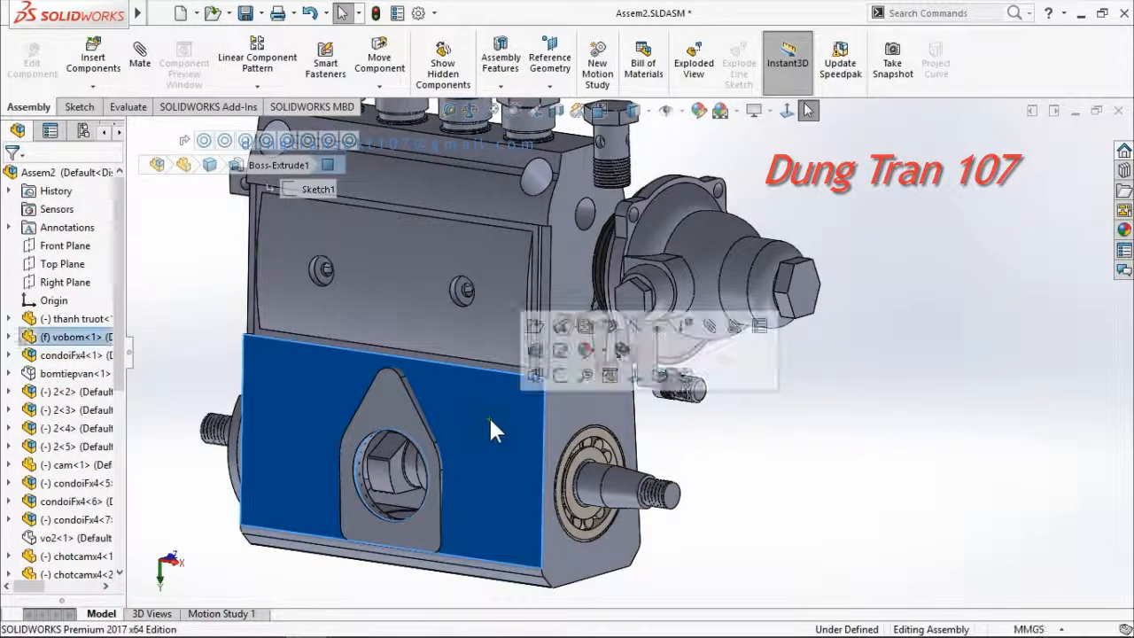
click(669, 328)
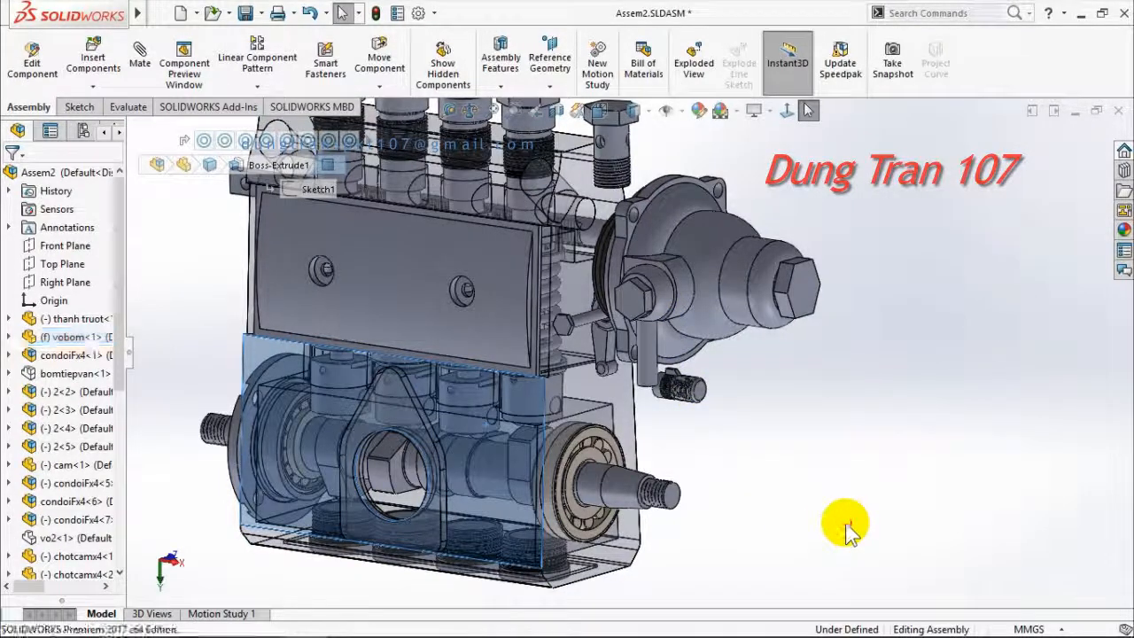
click(846, 527)
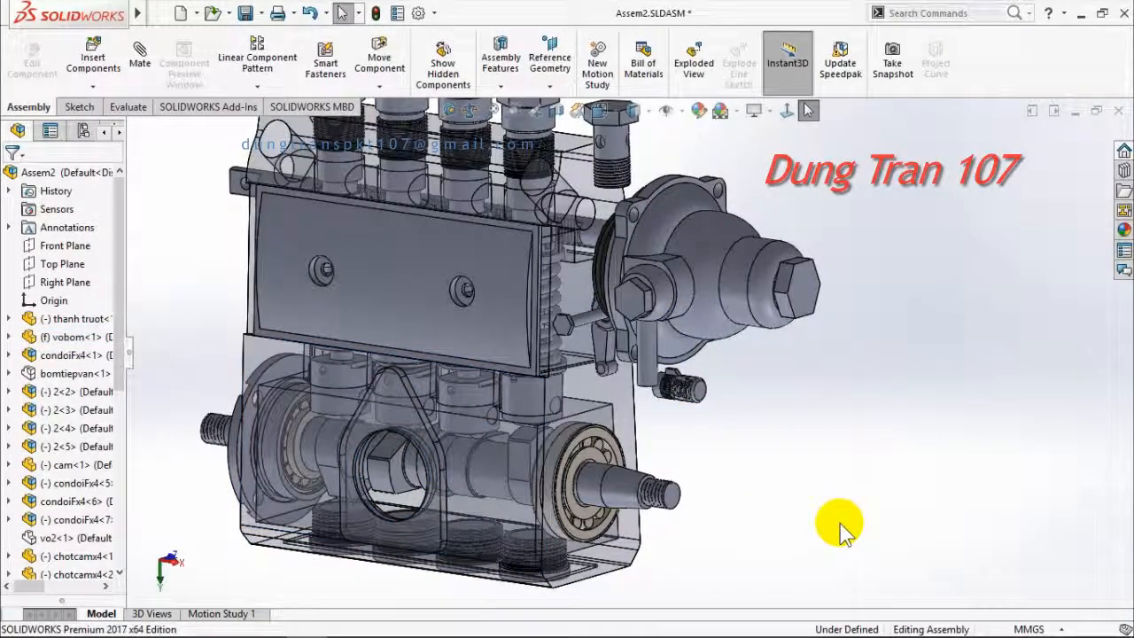
click(498, 279)
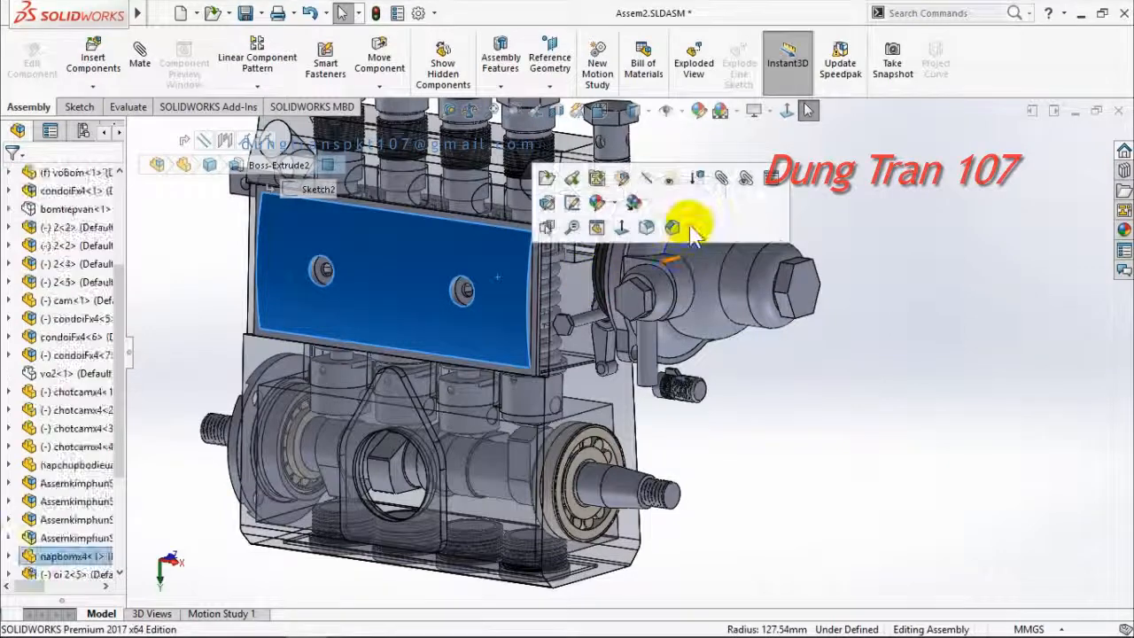
click(672, 180)
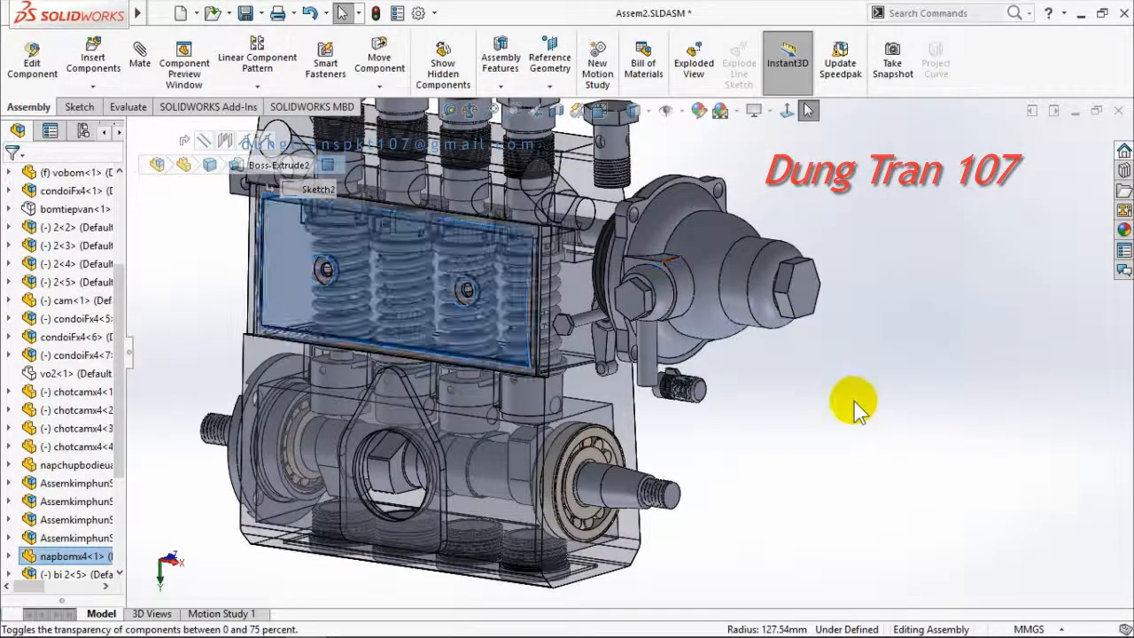
click(847, 410)
Step: Rotate the camshaft by its threaded end to run the plungers inside the transparent pump body
scroll(832, 422, up, 2)
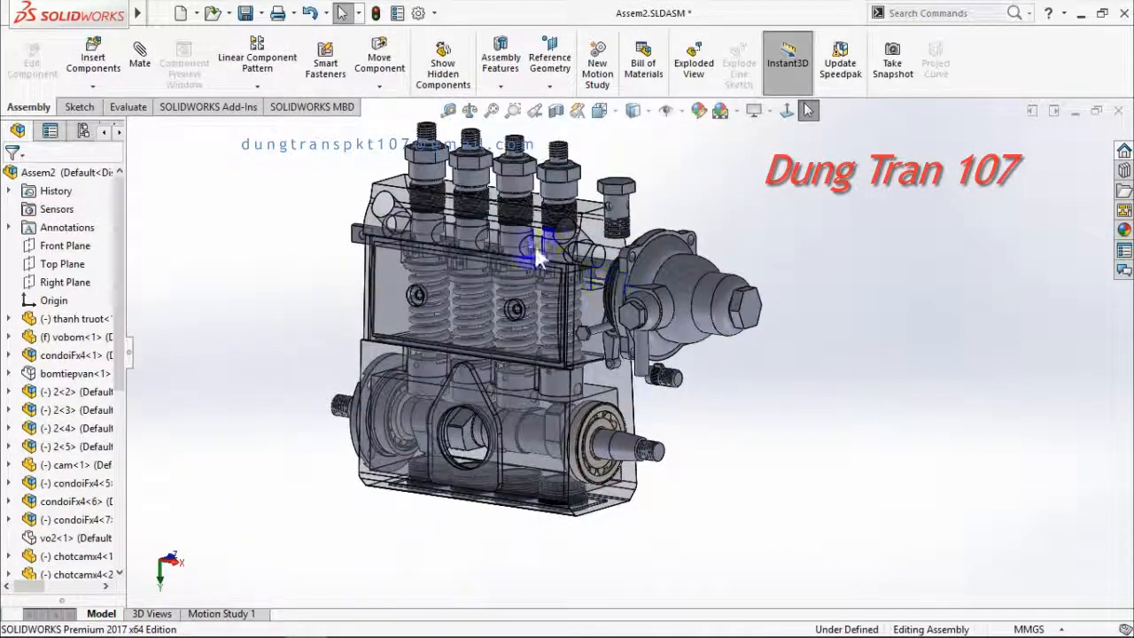
scroll(473, 238, down, 1)
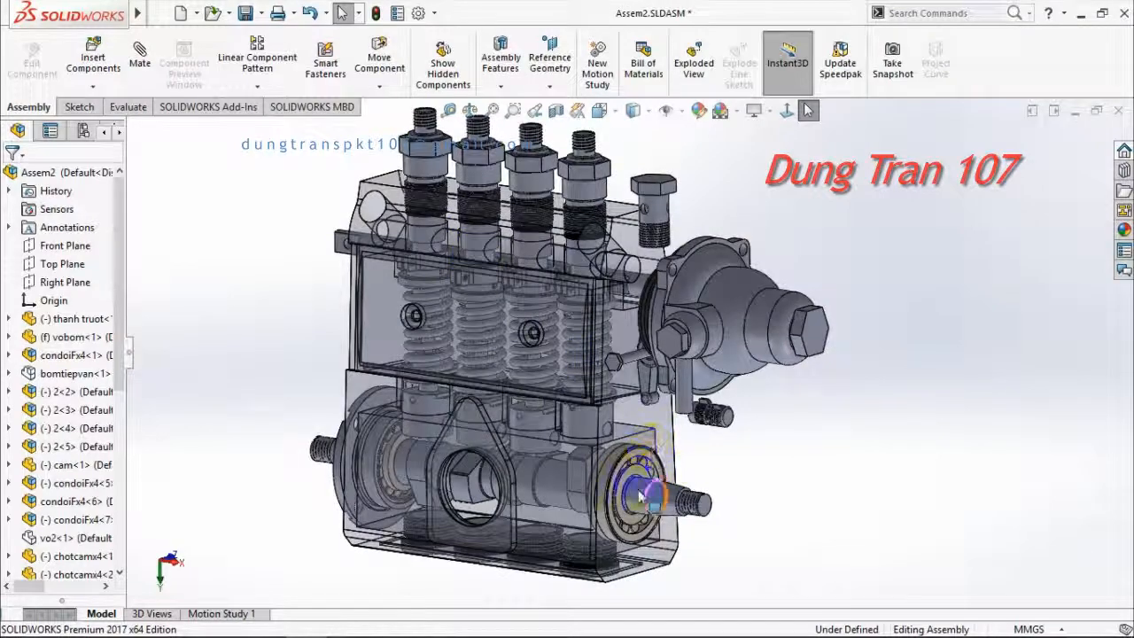
scroll(627, 478, down, 1)
scroll(627, 479, down, 1)
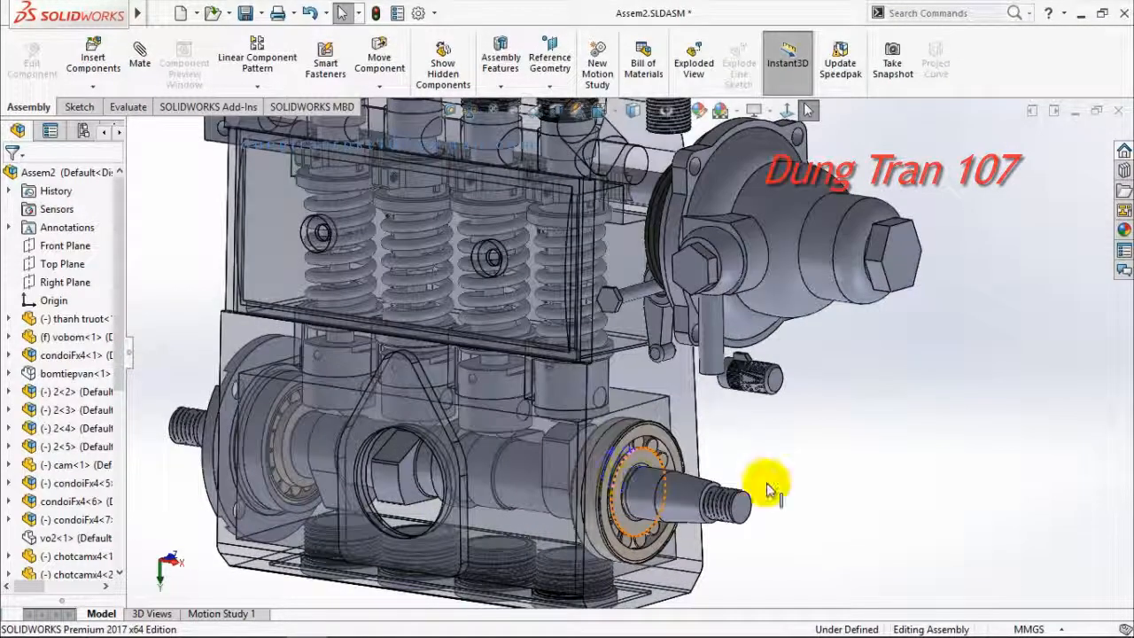
scroll(848, 518, up, 1)
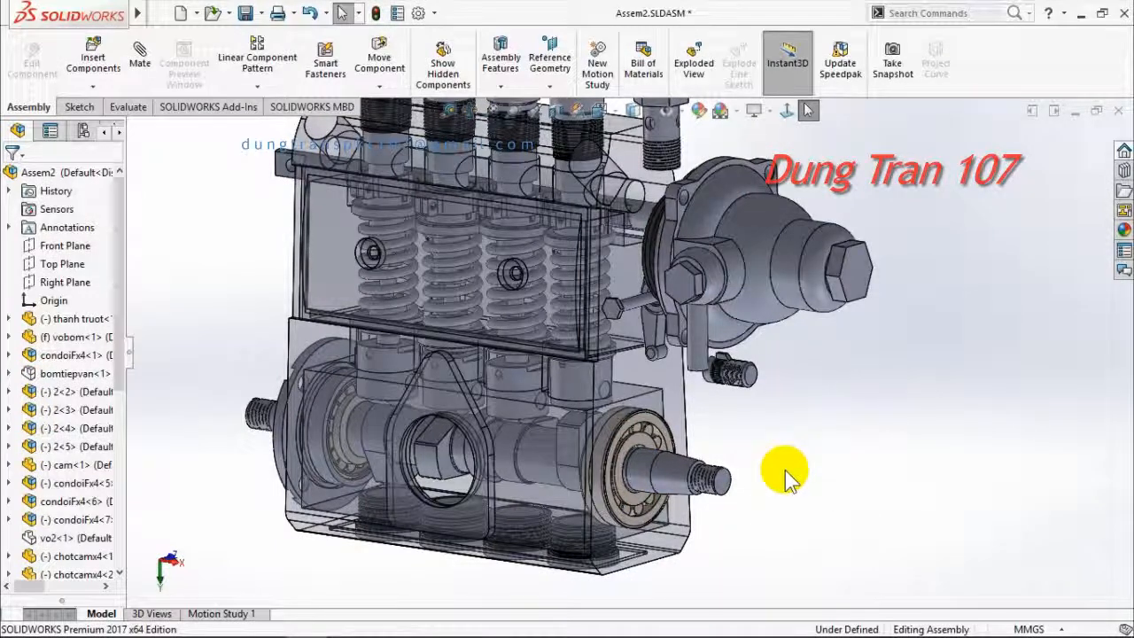
click(734, 482)
mouse_move(734, 492)
mouse_down()
mouse_move(713, 498)
mouse_move(719, 458)
mouse_up()
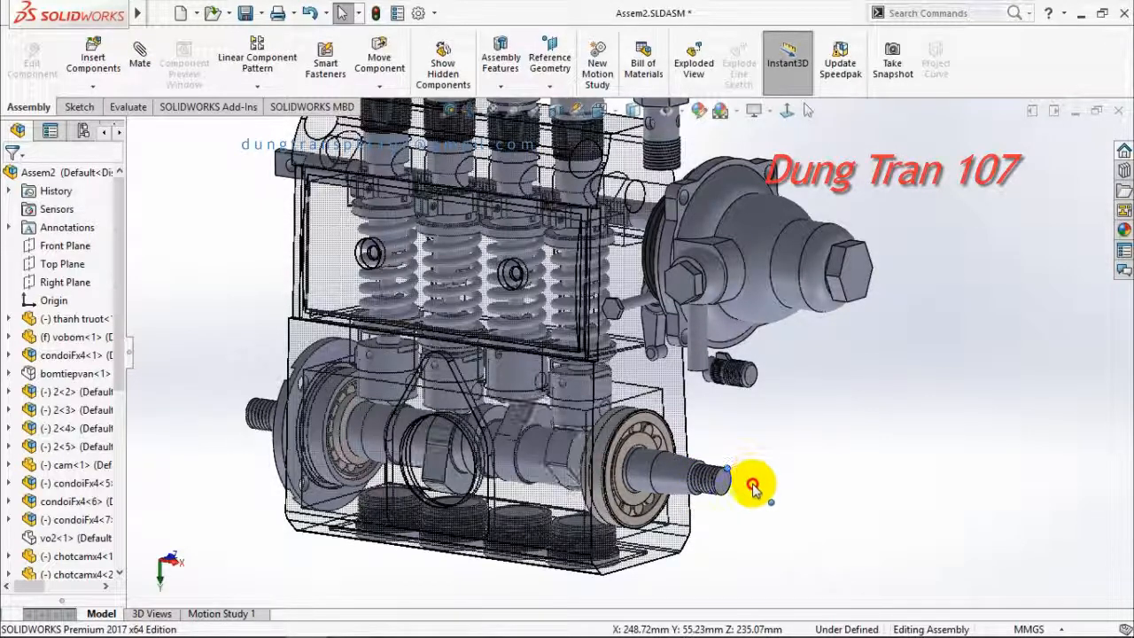
drag(716, 519, 716, 462)
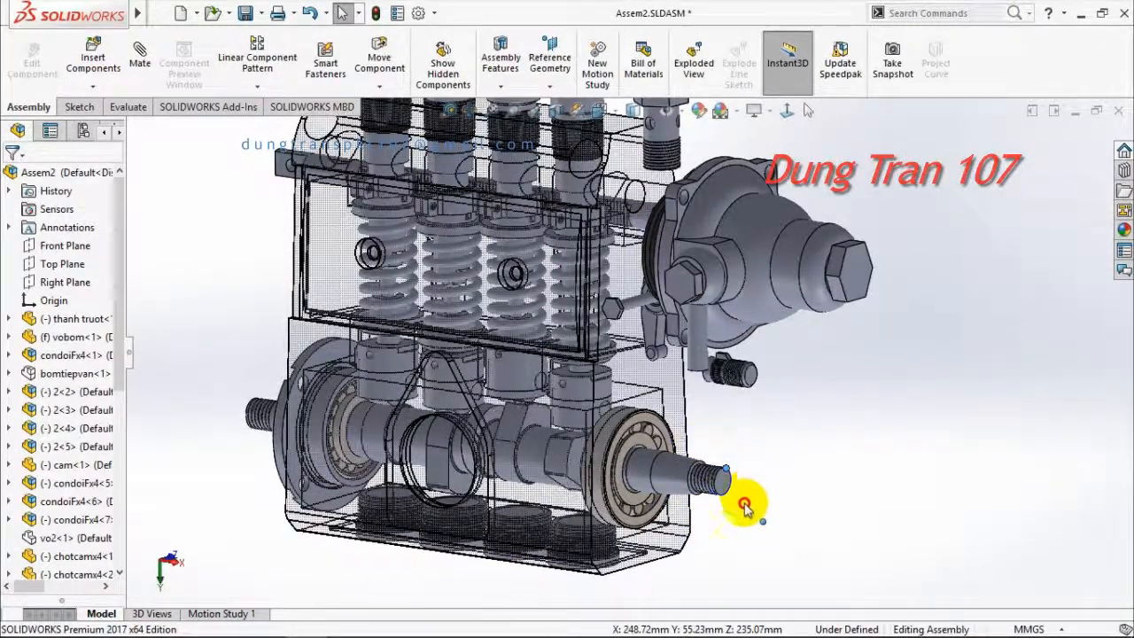
drag(736, 530, 709, 515)
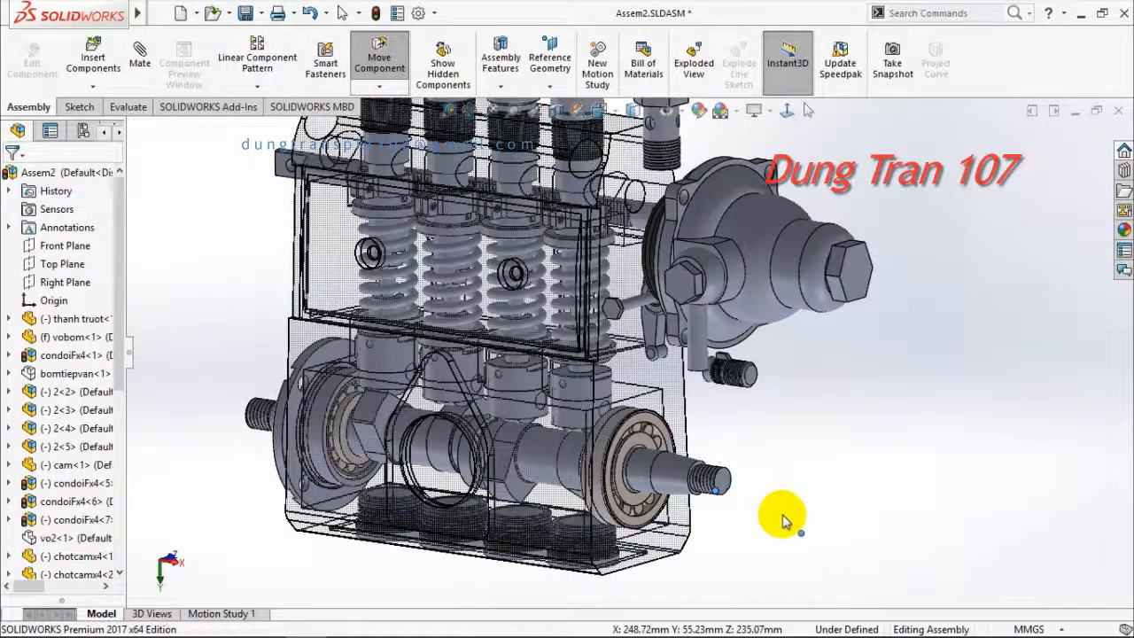
click(800, 474)
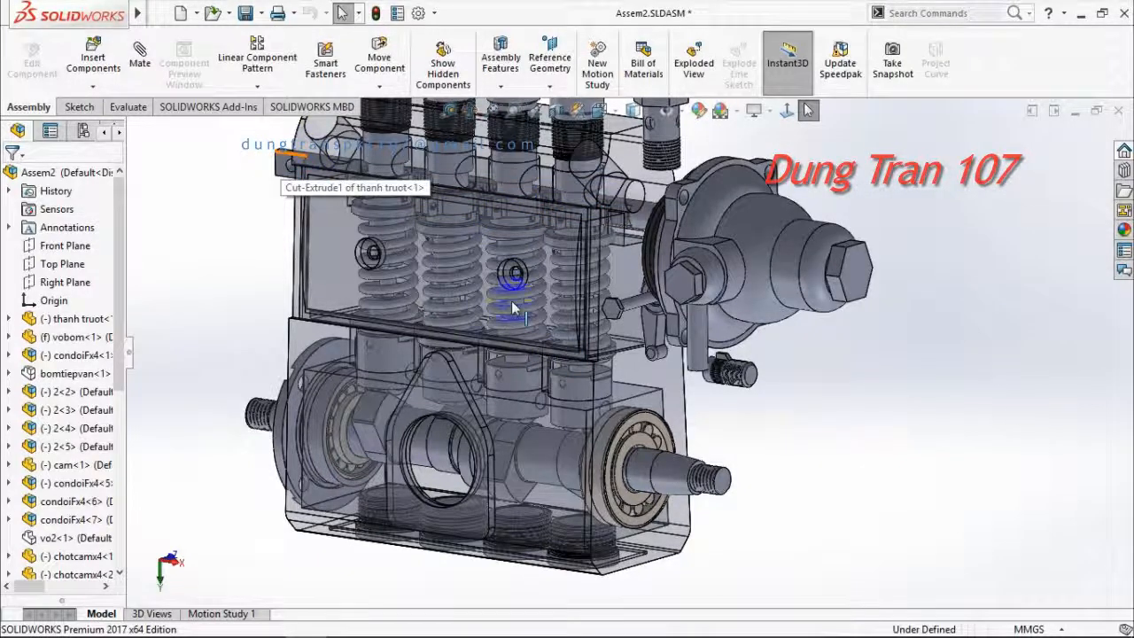
Step: Slide the thanh truot control rack back and forth along the pump body to demonstrate its motion
ctrl+middle_drag(800, 443, 804, 469)
ctrl+middle_drag(805, 501, 807, 523)
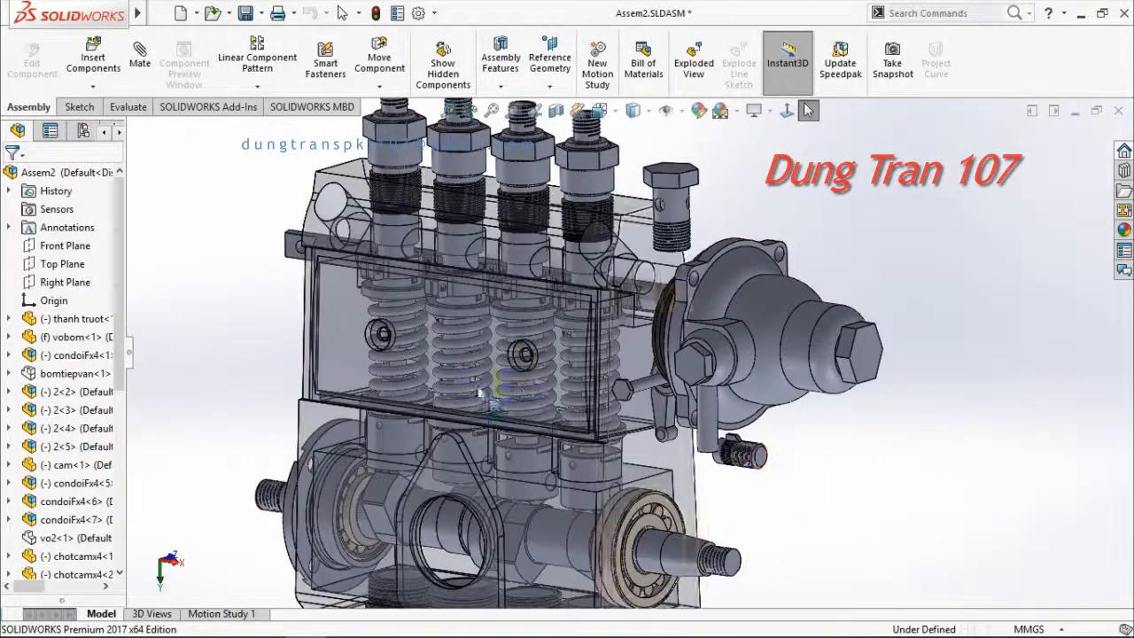
click(293, 235)
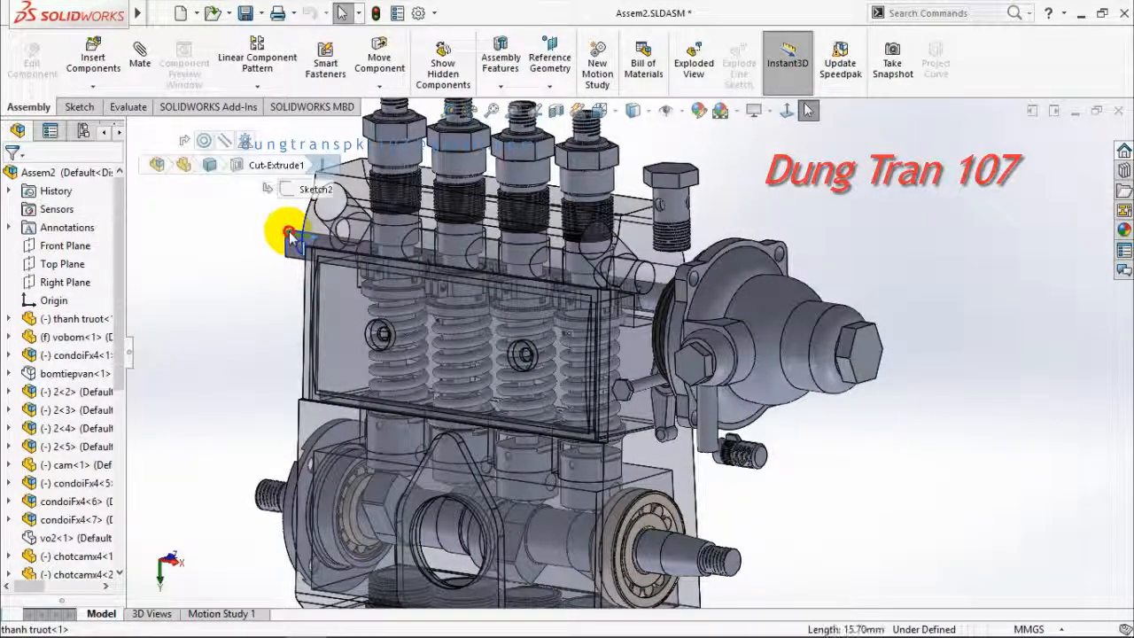
mouse_move(294, 235)
mouse_down()
mouse_move(302, 238)
mouse_move(275, 235)
mouse_move(294, 244)
mouse_up()
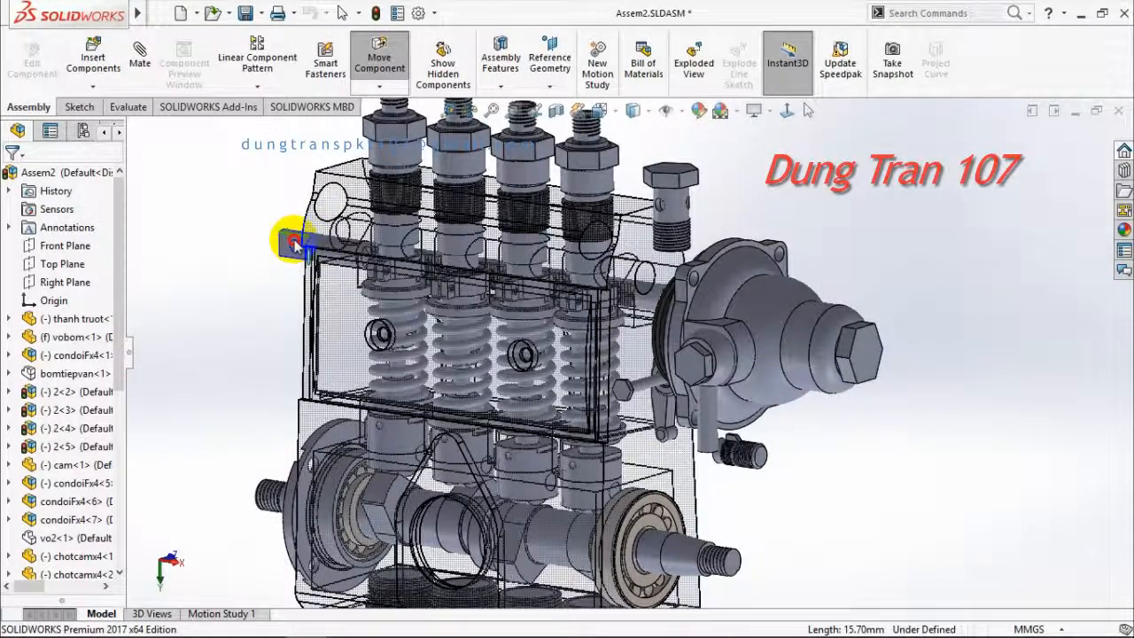
mouse_move(295, 246)
mouse_down()
mouse_move(269, 237)
mouse_move(285, 248)
mouse_up()
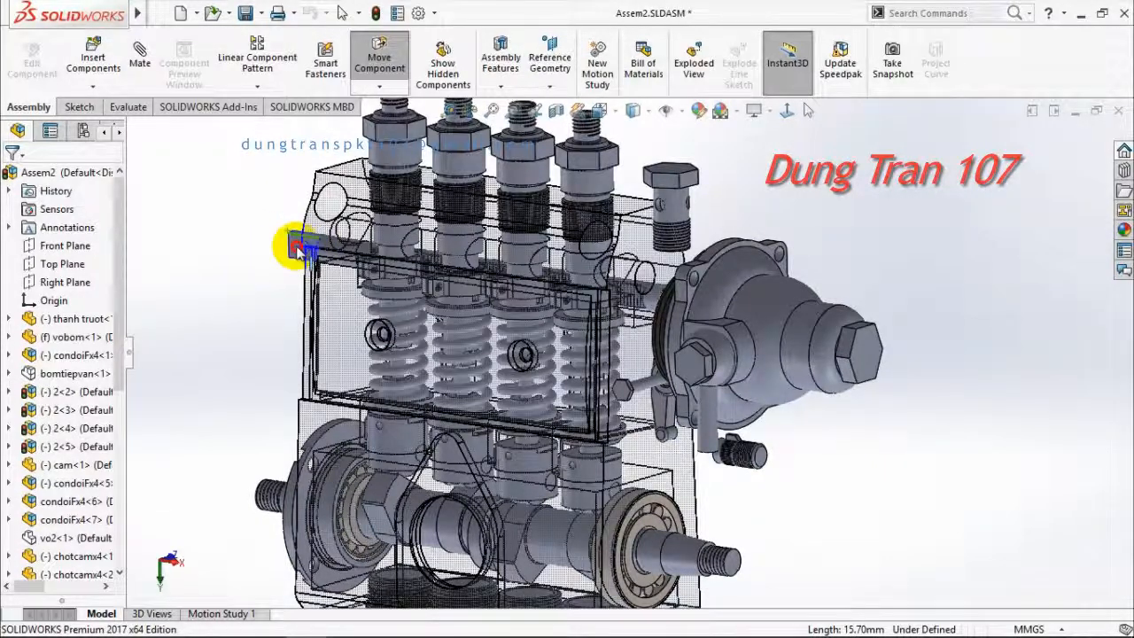
mouse_move(286, 247)
mouse_down()
mouse_move(260, 246)
mouse_move(291, 257)
mouse_move(258, 242)
mouse_move(278, 247)
mouse_up()
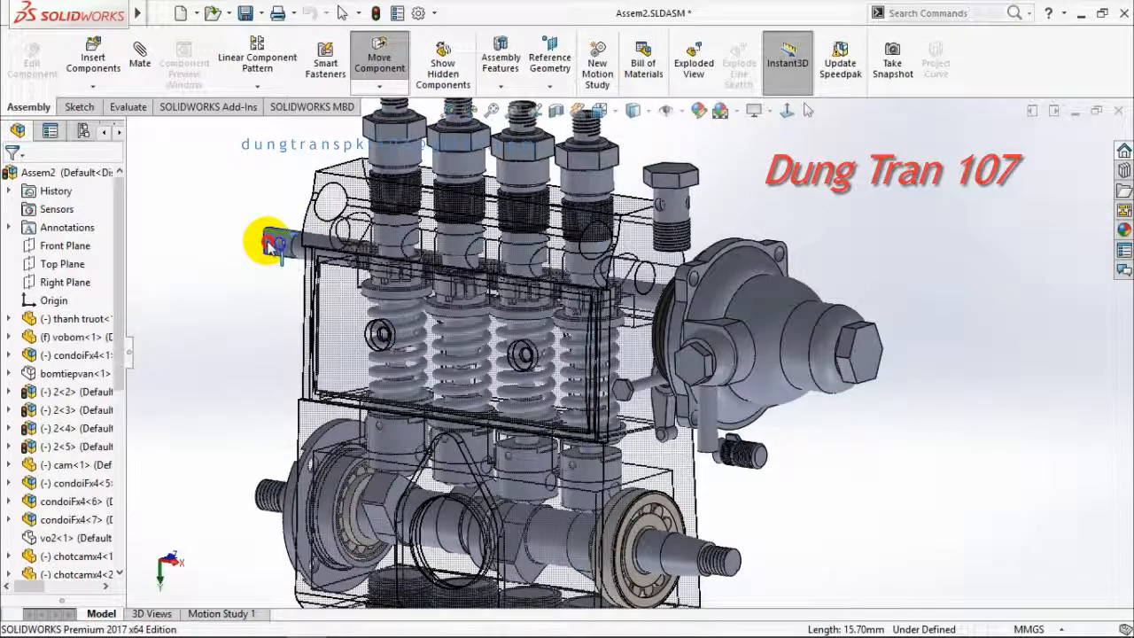
mouse_move(280, 246)
mouse_down()
mouse_move(293, 251)
mouse_move(262, 244)
mouse_move(282, 263)
mouse_move(292, 264)
mouse_move(266, 252)
mouse_move(317, 257)
mouse_move(285, 260)
mouse_move(304, 266)
mouse_move(273, 254)
mouse_move(273, 264)
mouse_move(354, 273)
mouse_move(931, 184)
mouse_move(968, 220)
mouse_up()
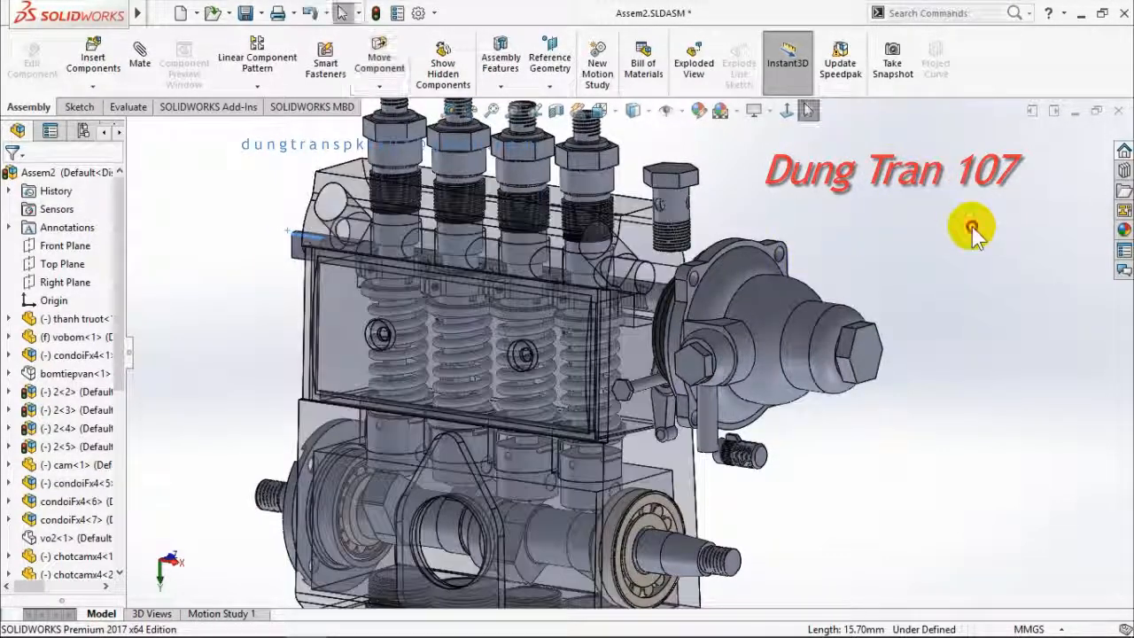
Step: Close the Assem2 assembly without saving the modified documents
click(1120, 114)
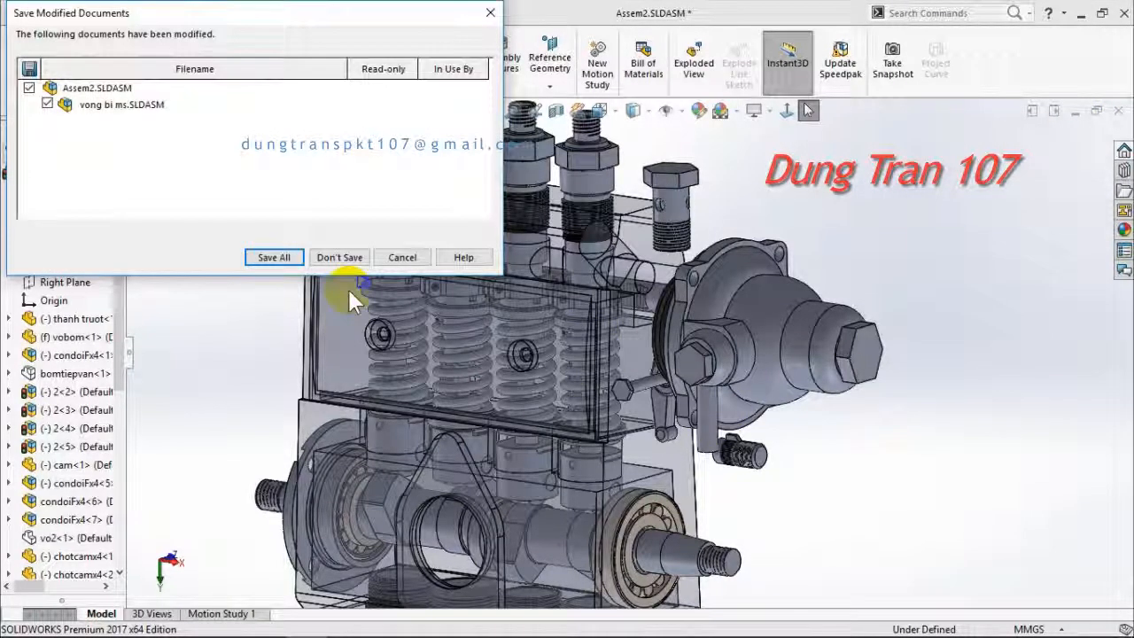
click(342, 259)
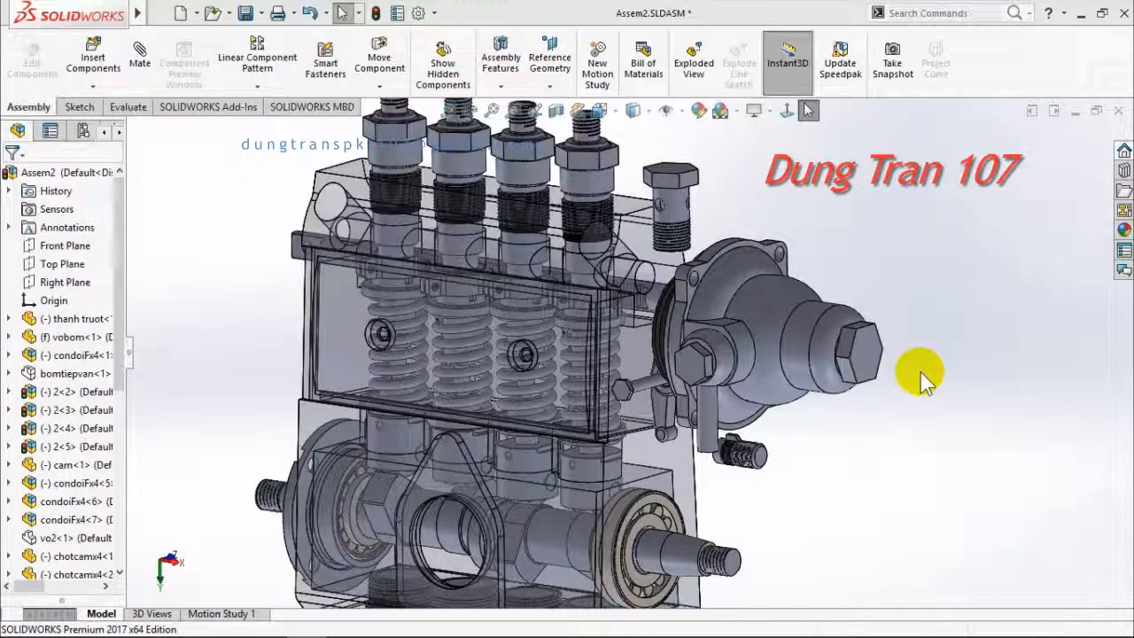